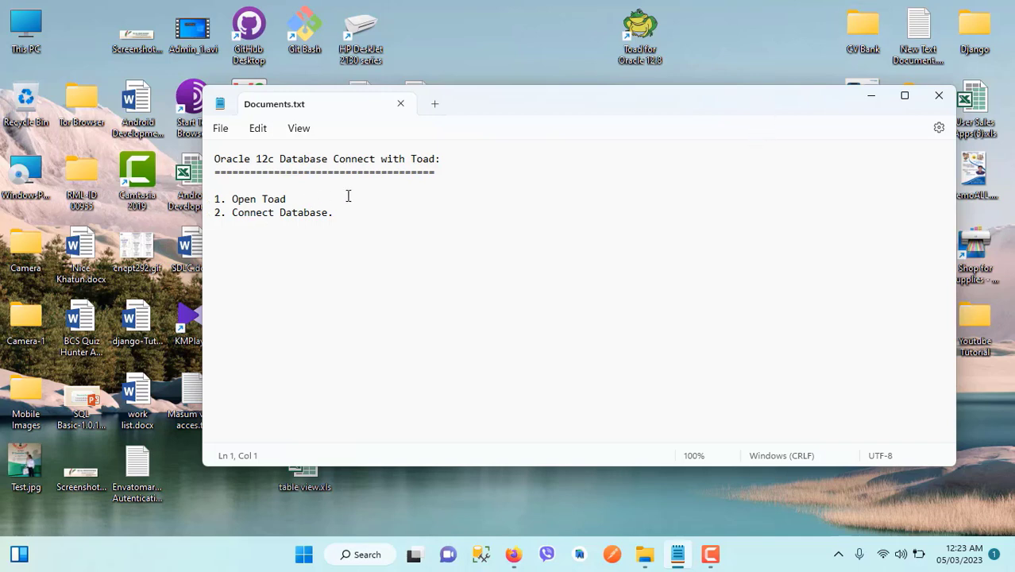
# - Select the numbered steps 'Open Toad' and 'Connect Database.' in Documents.txt
pyautogui.moveTo(341, 215); pyautogui.dragTo(190, 189)
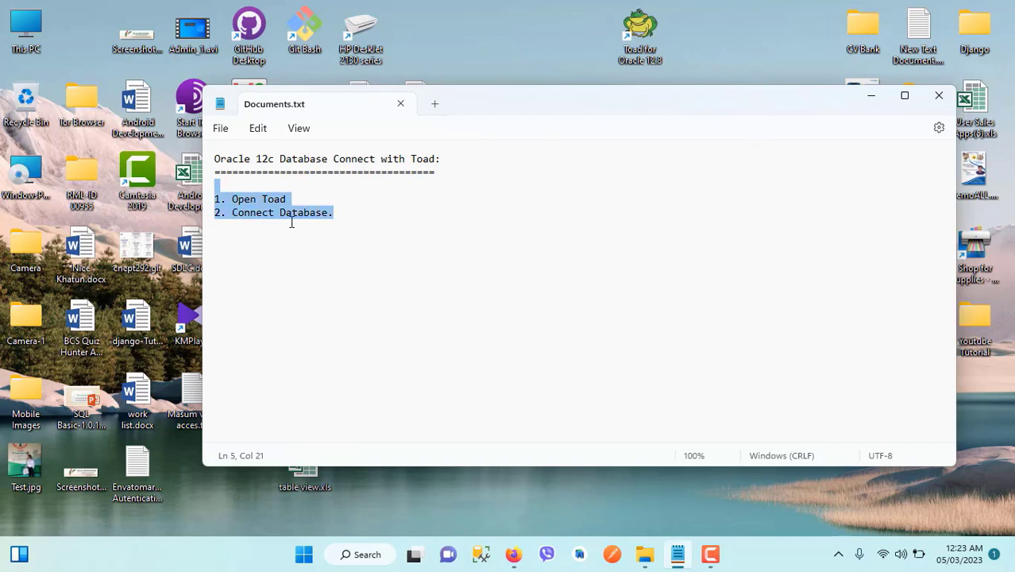
pyautogui.click(291, 199)
pyautogui.moveTo(291, 199); pyautogui.dragTo(230, 200)
pyautogui.moveTo(334, 213); pyautogui.dragTo(211, 194)
# - Launch Toad for Oracle 12.8 from its desktop shortcut and wait for the ORCL login dialog
pyautogui.click(401, 284)
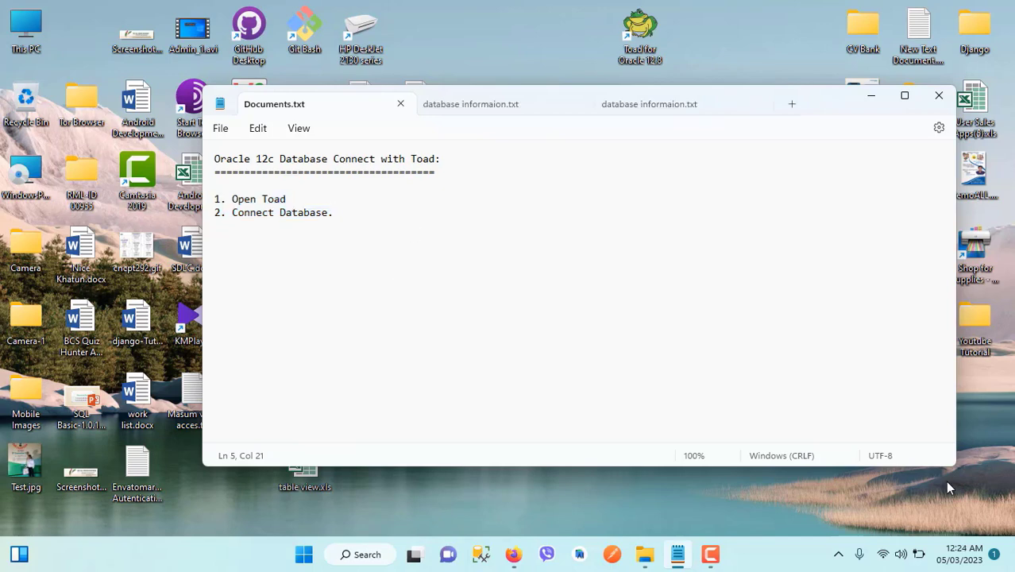
pyautogui.click(643, 32)
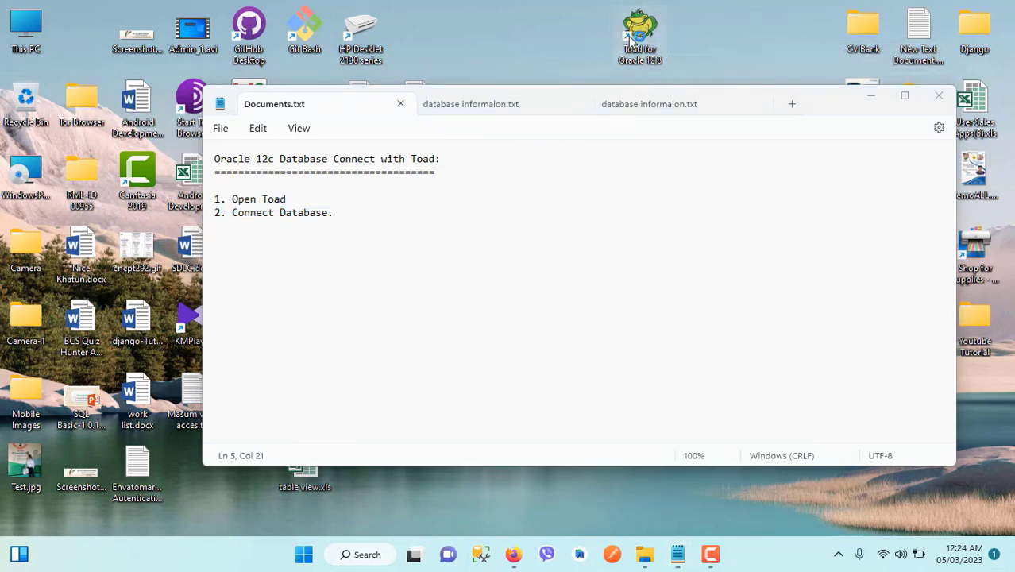
pyautogui.doubleClick(645, 40)
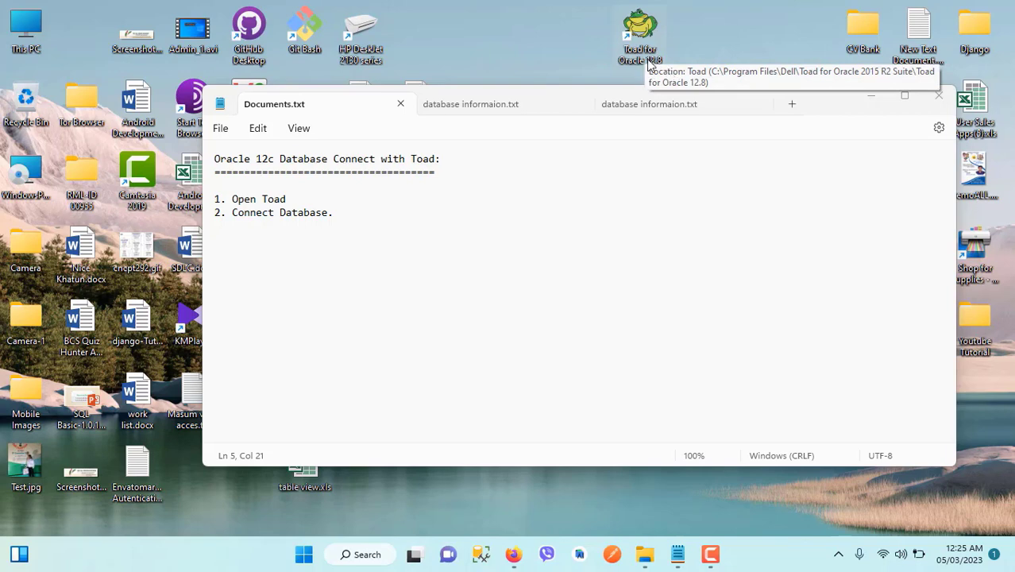
pyautogui.doubleClick(640, 32)
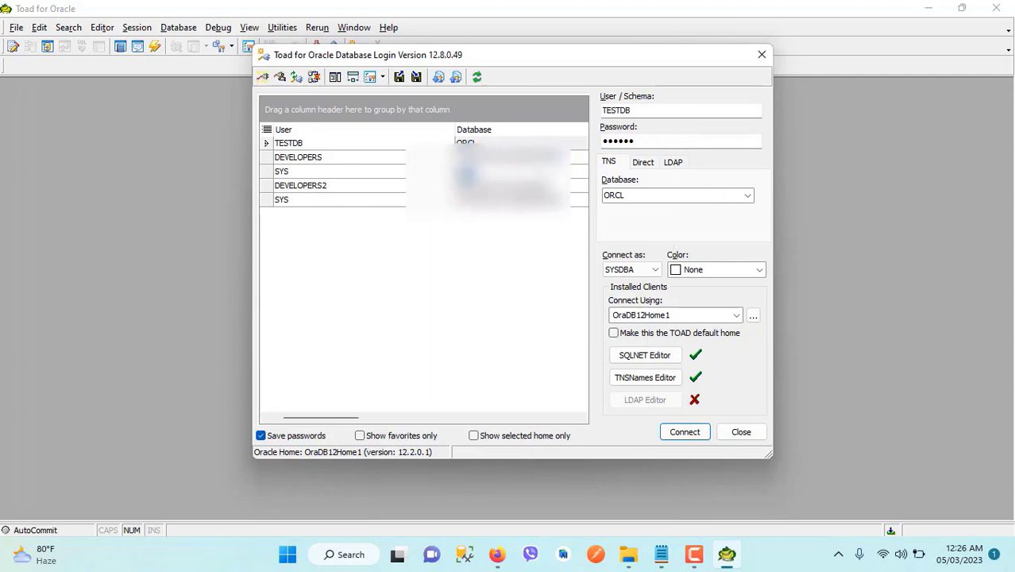
# - Clear the saved SYS user name and password from the Toad login fields
pyautogui.click(516, 172)
pyautogui.press('BackSpace')
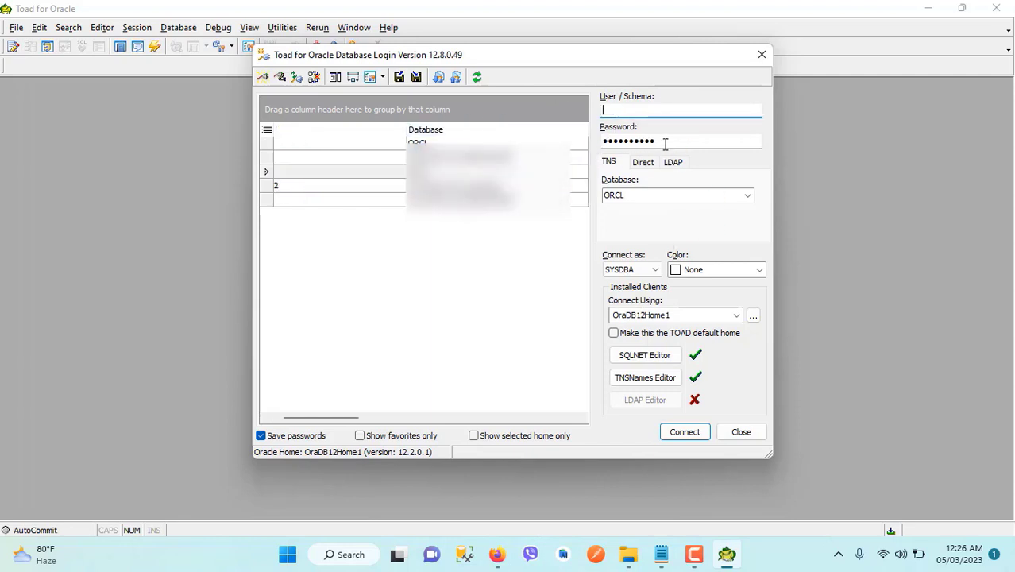
pyautogui.doubleClick(664, 142)
pyautogui.press('BackSpace')
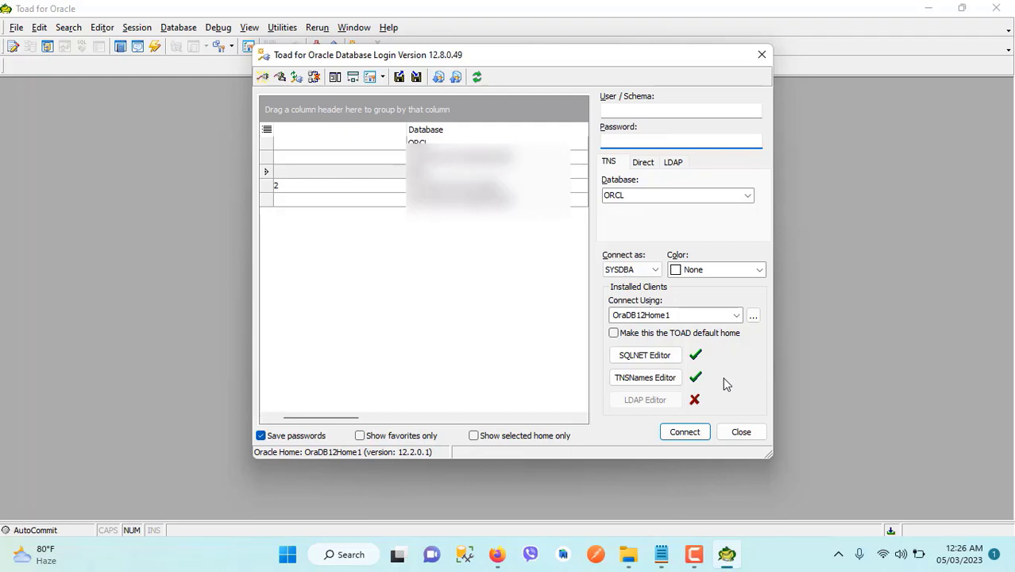
# - Bring up the database informaion.txt notes in Notepad
pyautogui.moveTo(508, 55); pyautogui.dragTo(505, 77)
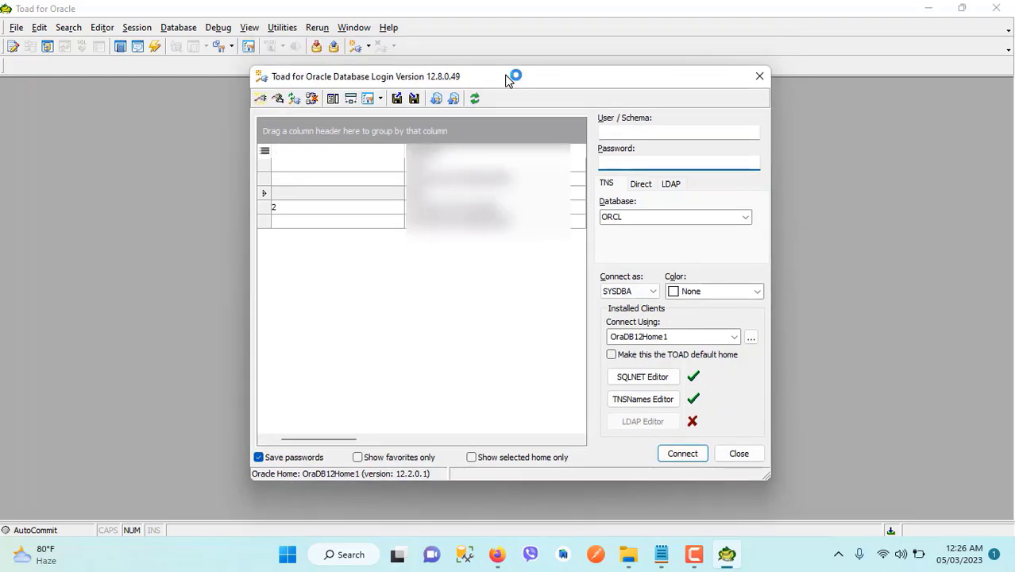
pyautogui.click(664, 558)
pyautogui.click(473, 103)
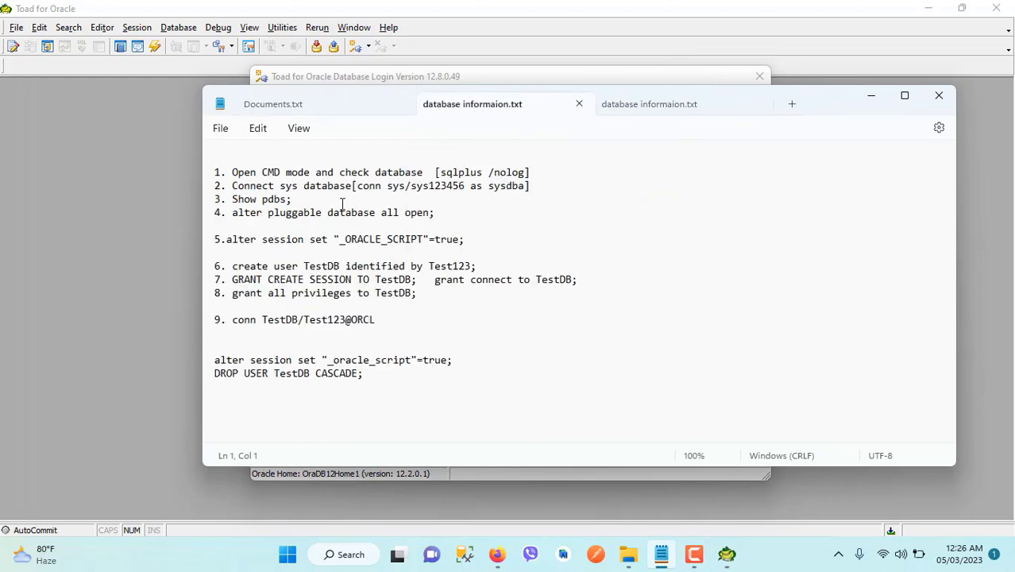
pyautogui.click(391, 188)
pyautogui.doubleClick(393, 188)
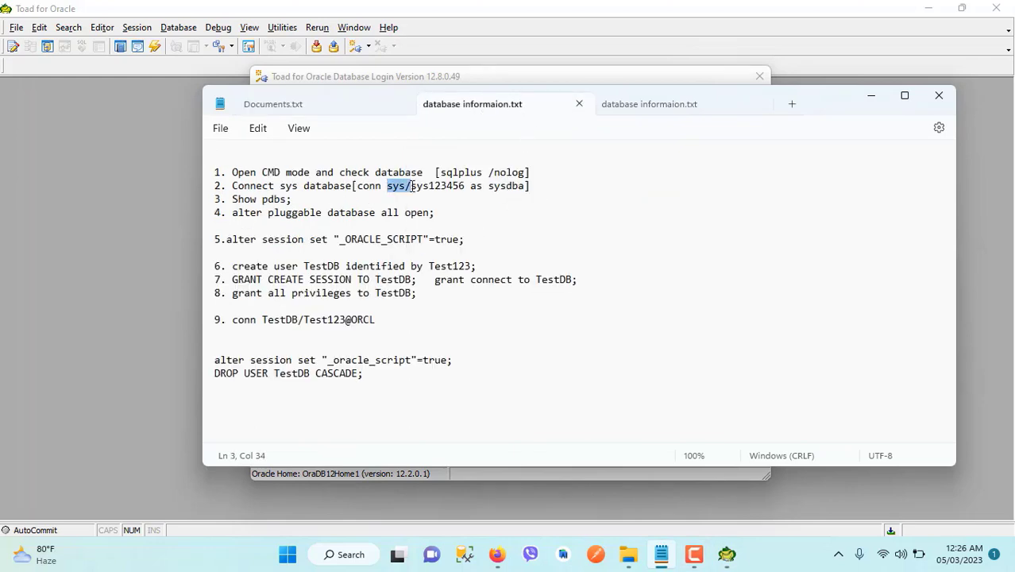
pyautogui.click(396, 187)
pyautogui.moveTo(387, 187); pyautogui.dragTo(466, 187)
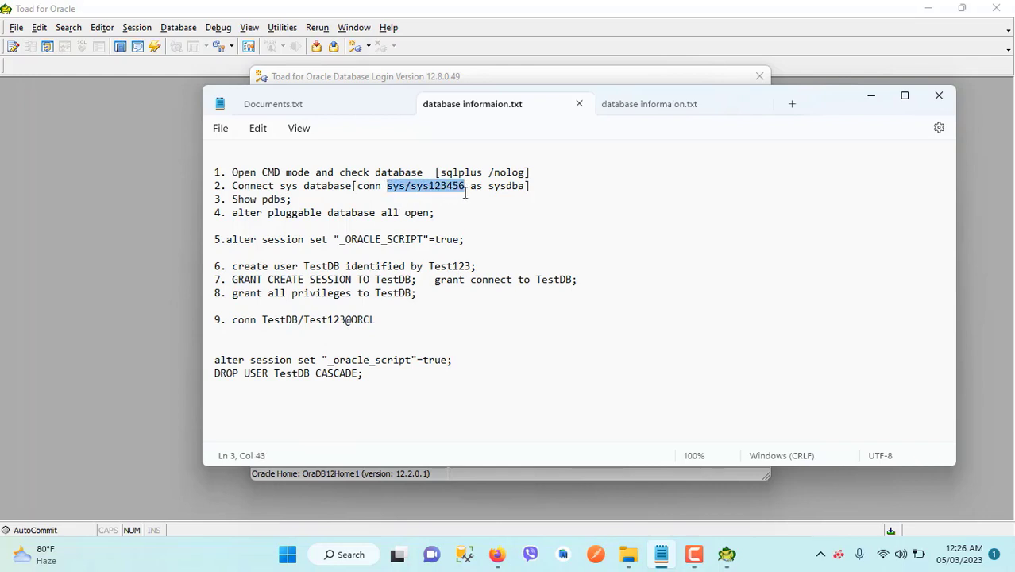
pyautogui.click(399, 172)
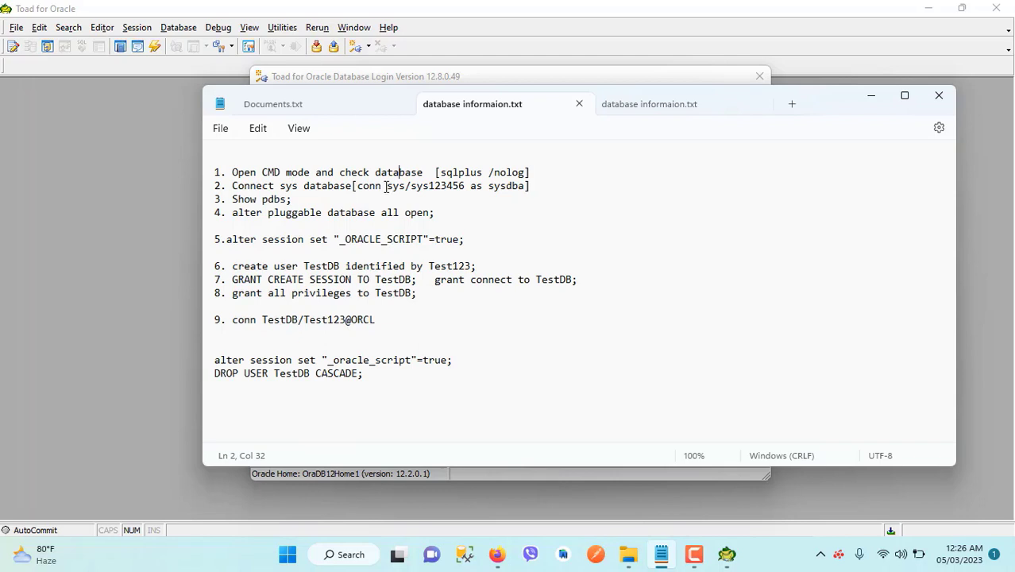
pyautogui.moveTo(387, 187); pyautogui.dragTo(469, 189)
pyautogui.click(428, 189)
pyautogui.press('Left')
pyautogui.press('Left')
pyautogui.press('Left')
pyautogui.press('Left')
pyautogui.press('Left')
pyautogui.press('Left')
pyautogui.press('Left')
pyautogui.hotkey('shift', 'Right')
pyautogui.hotkey('shift', 'Right')
pyautogui.hotkey('shift', 'Right')
pyautogui.moveTo(465, 186); pyautogui.dragTo(387, 185)
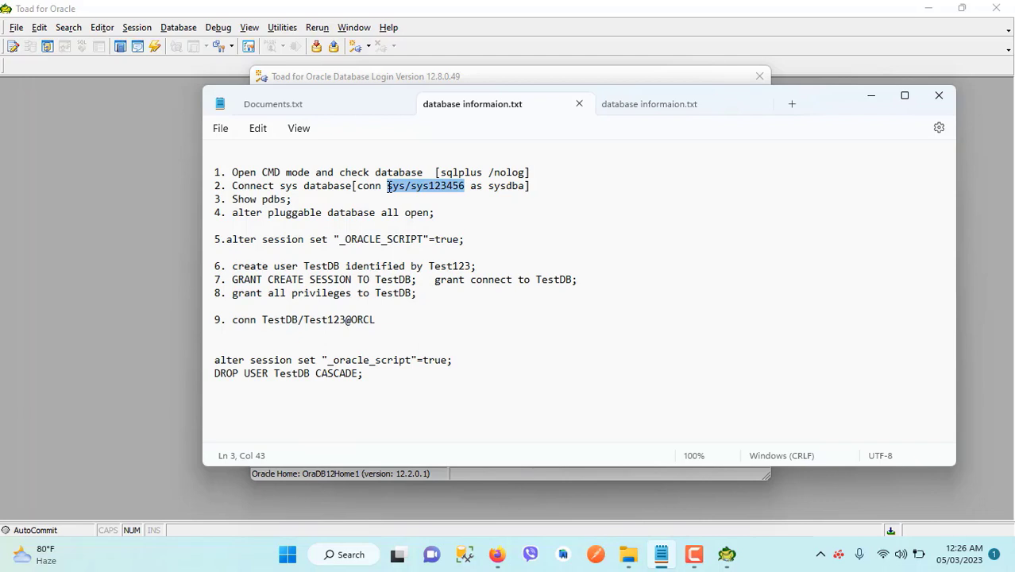
# - Enter user sys and its password in the Toad login dialog
pyautogui.click(729, 558)
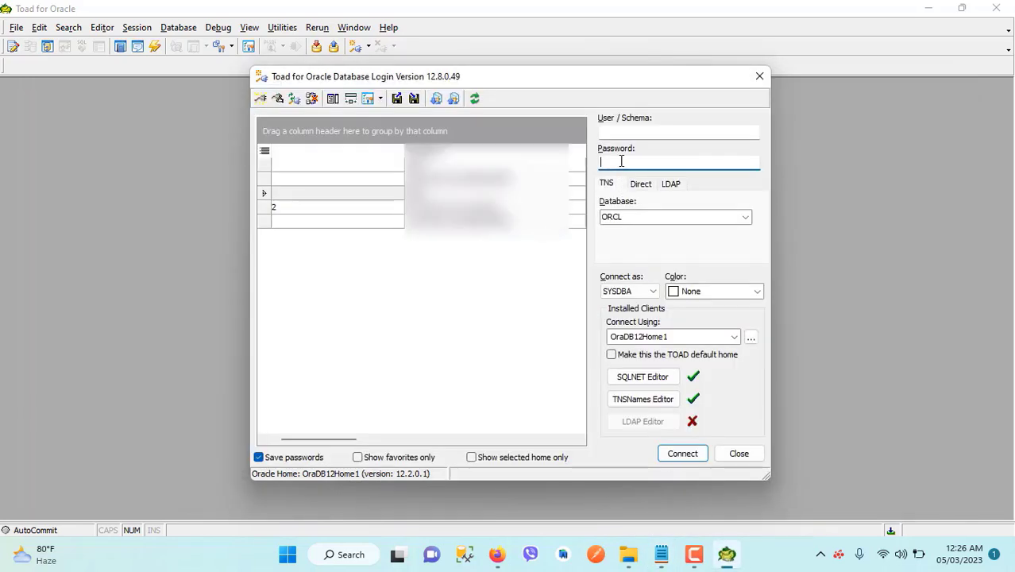
pyautogui.click(614, 131)
pyautogui.write('sys')
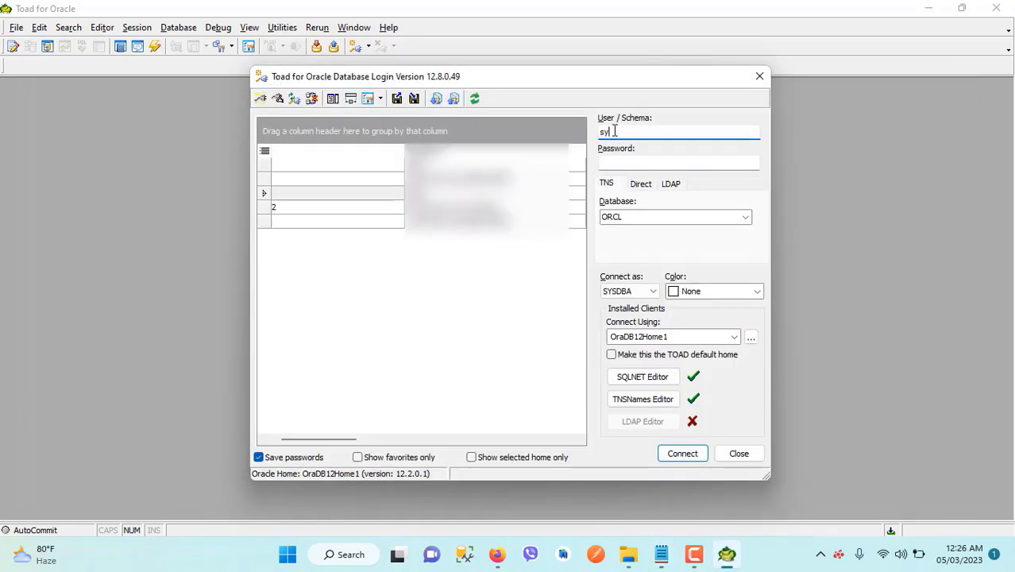
pyautogui.click(626, 162)
pyautogui.write('admin')
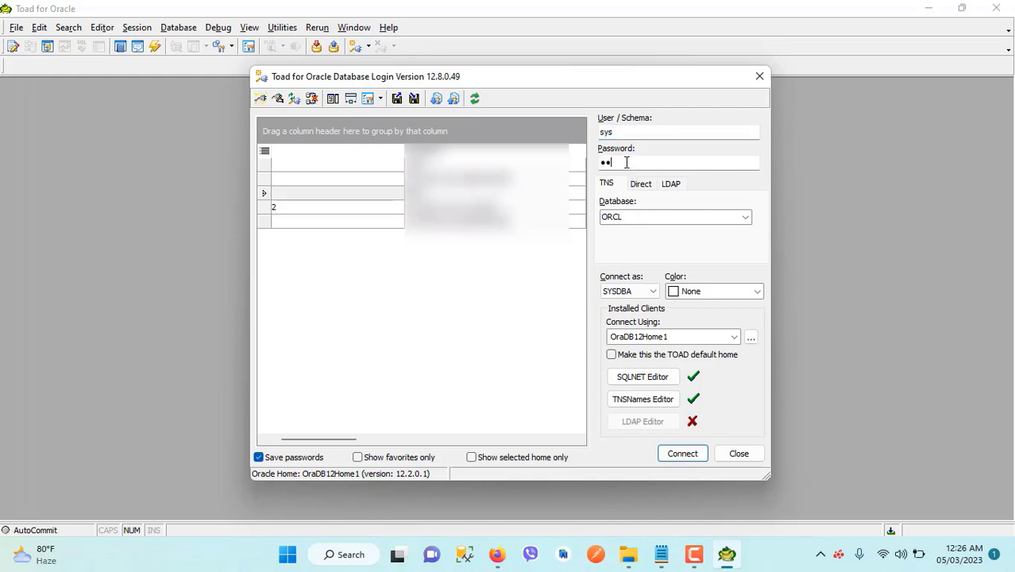
pyautogui.write('1234')
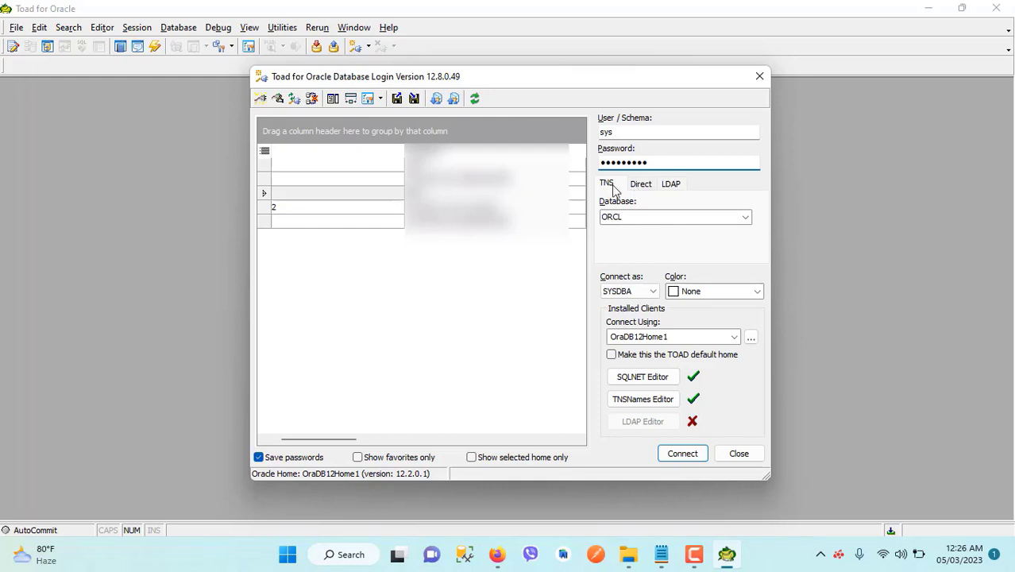
# - Look over the Direct and LDAP settings, then return to TNS with database ORCL
pyautogui.click(640, 184)
pyautogui.click(670, 186)
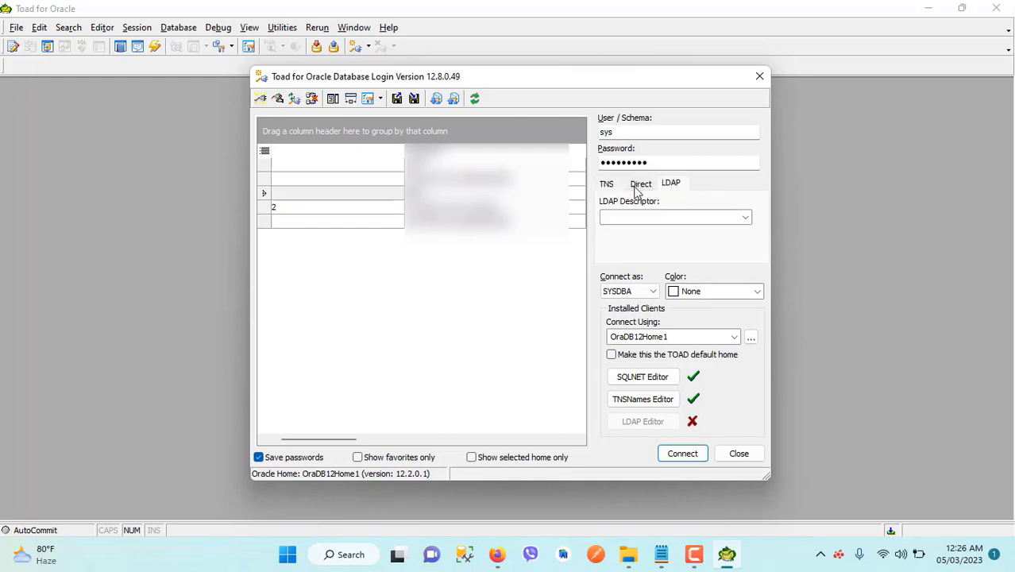
pyautogui.click(637, 189)
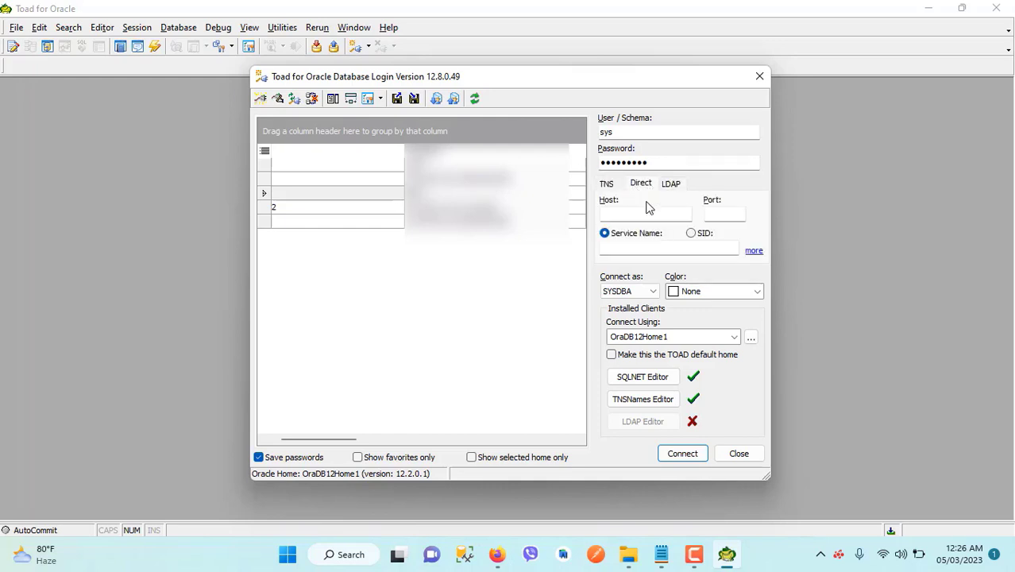
pyautogui.click(607, 184)
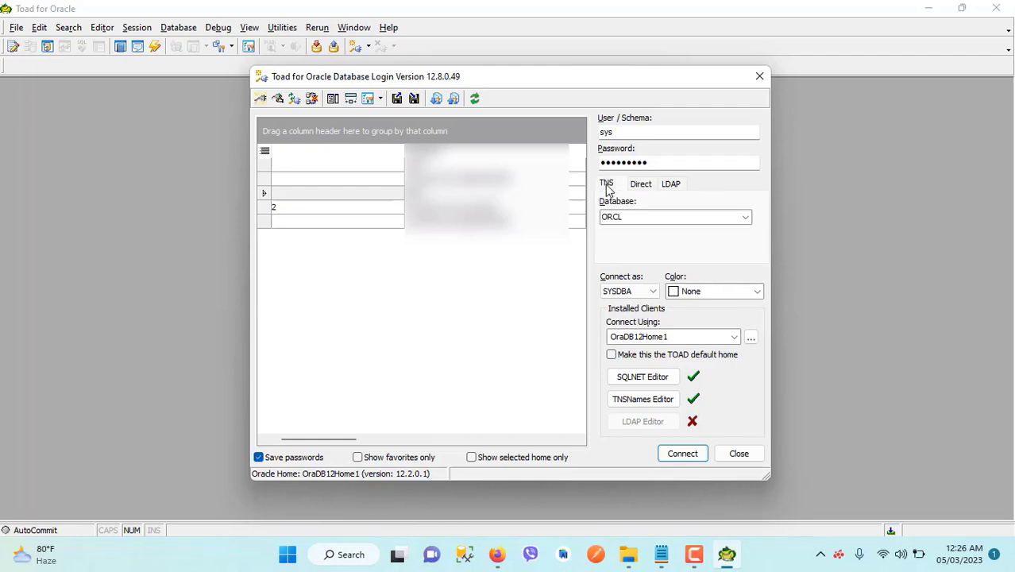
pyautogui.doubleClick(630, 218)
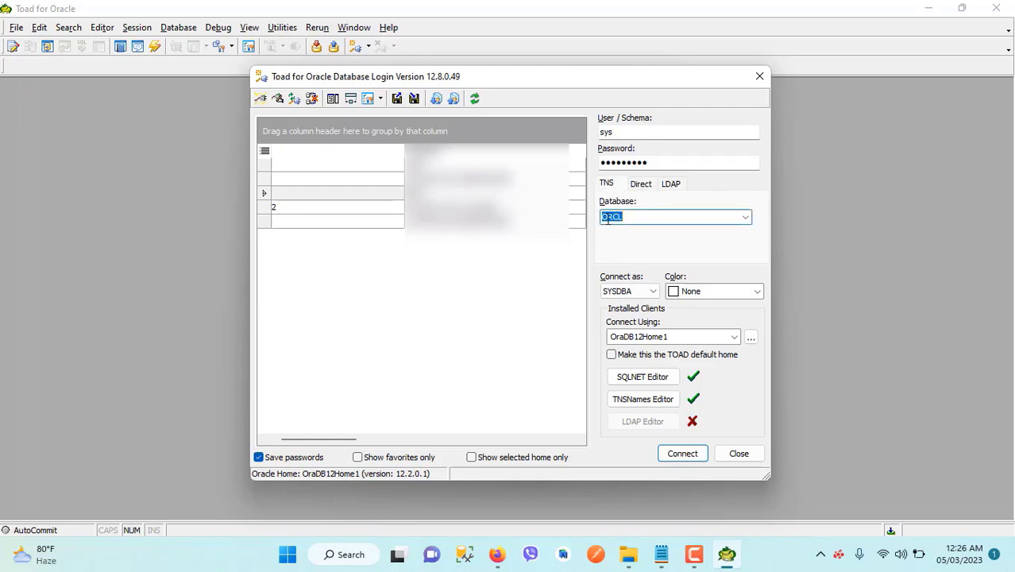
# - Check the sys login details and keep SYSDBA as the connection role
pyautogui.click(602, 133)
pyautogui.click(640, 290)
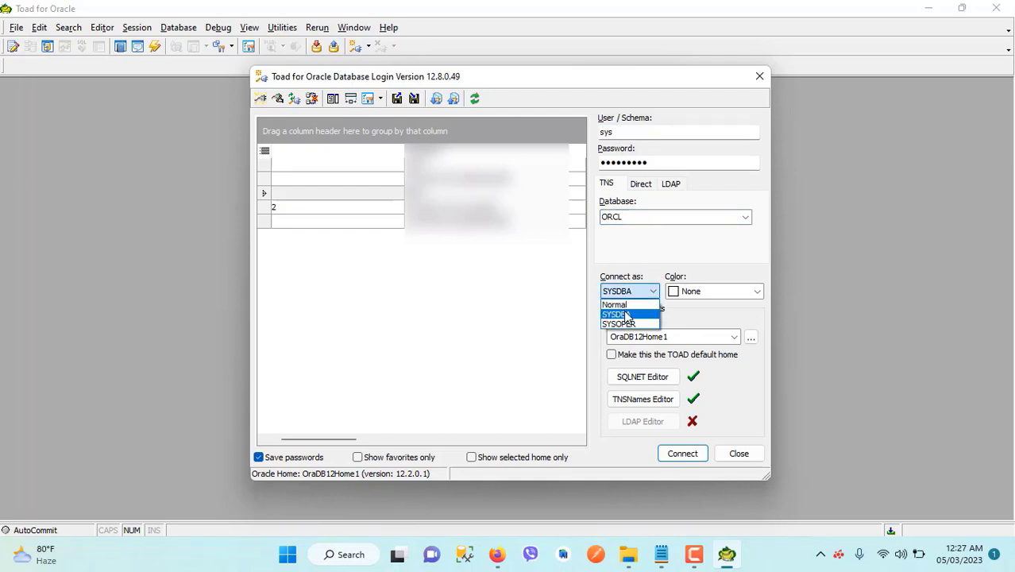
pyautogui.click(627, 315)
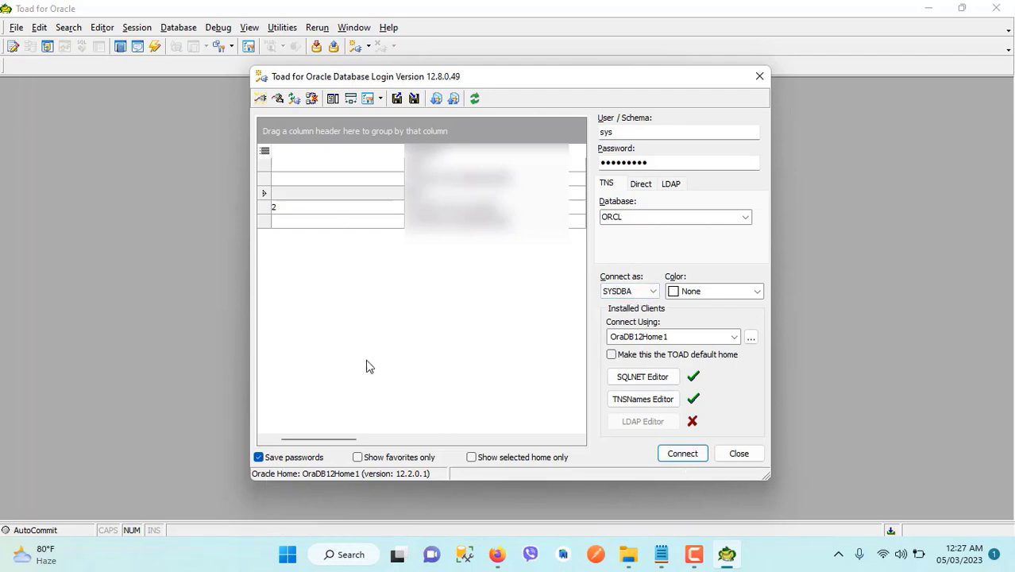
pyautogui.doubleClick(652, 162)
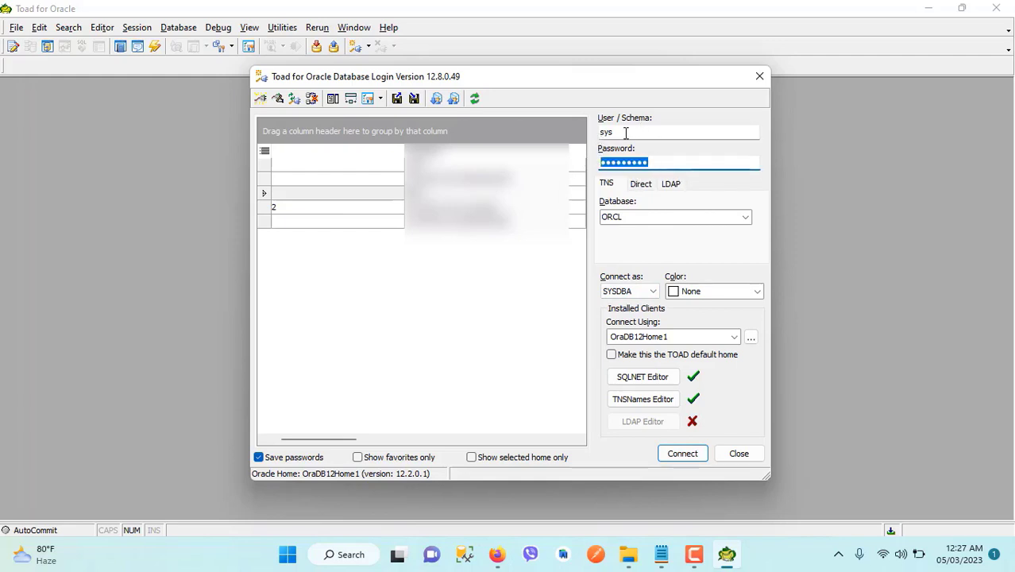
# - Connect to ORCL as SYS with password saving on, then ask to end that connection
pyautogui.click(260, 459)
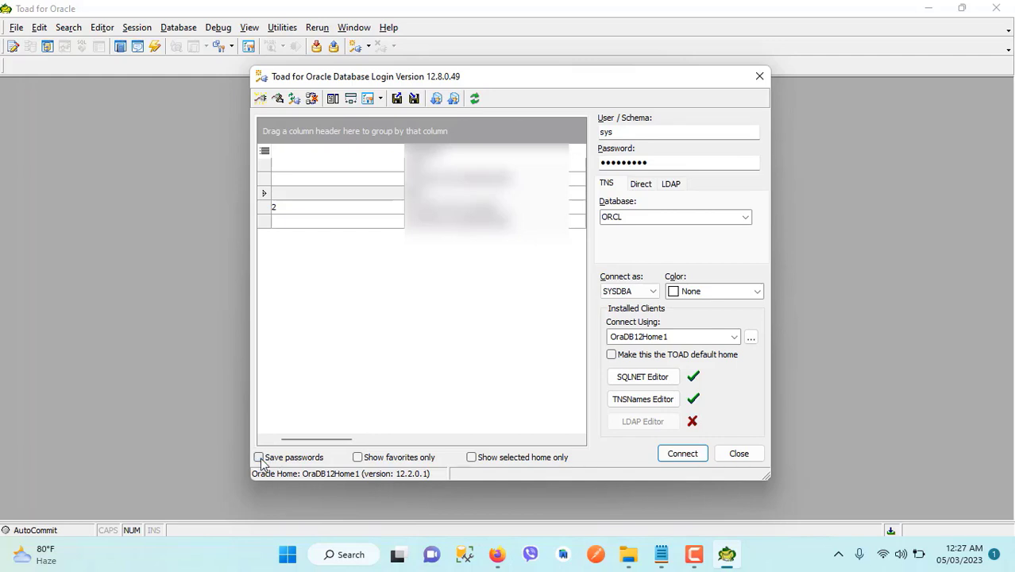
pyautogui.click(259, 458)
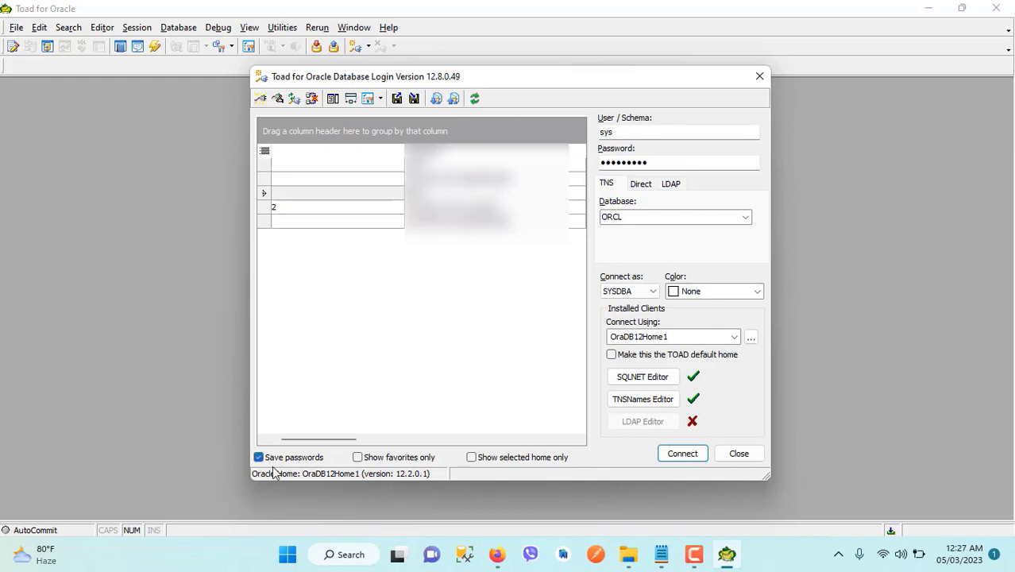
pyautogui.click(682, 452)
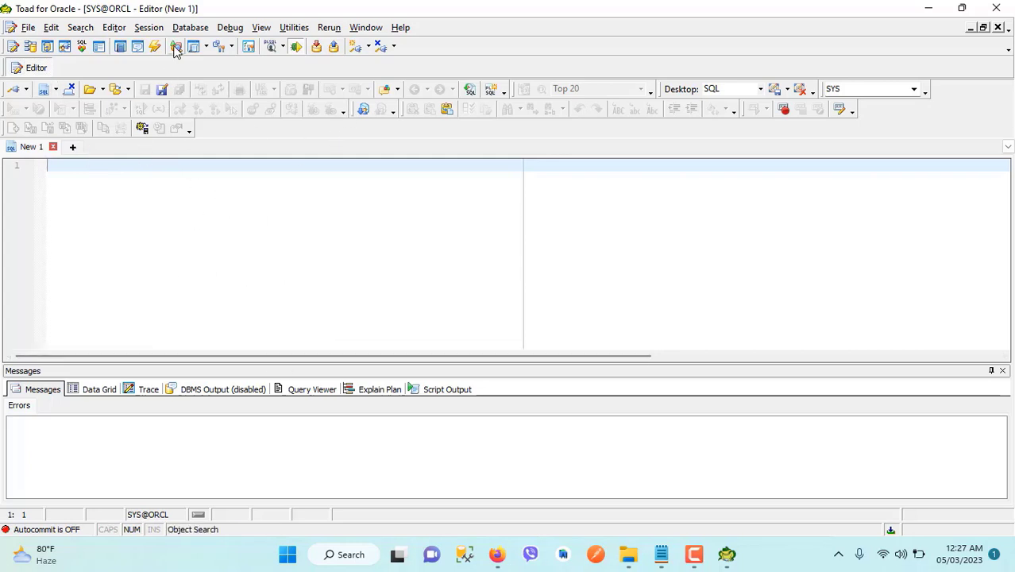
pyautogui.click(379, 46)
# - End the SYS connection and review the new user's credentials in the notes
pyautogui.press('Return')
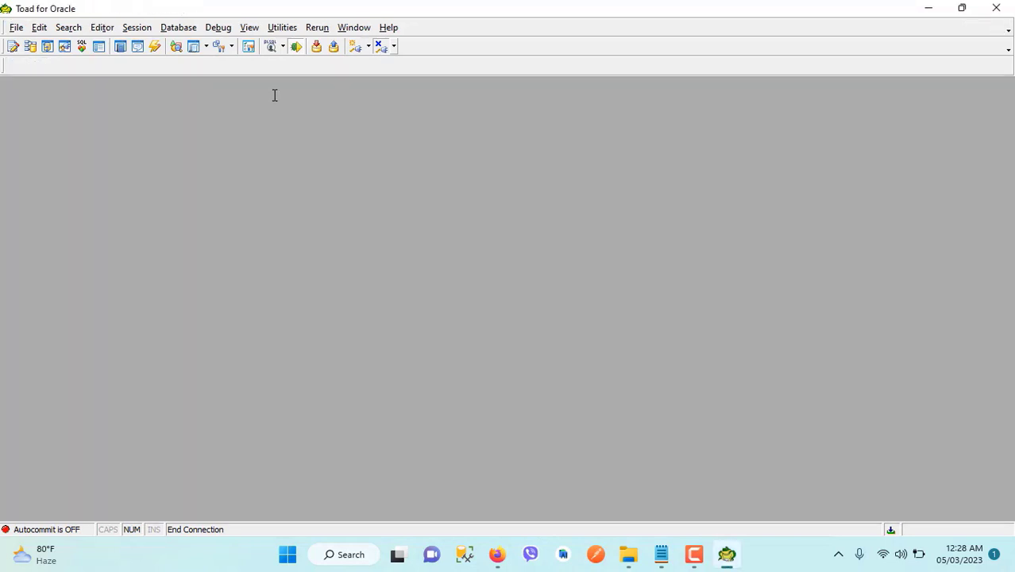
pyautogui.click(660, 554)
pyautogui.click(410, 306)
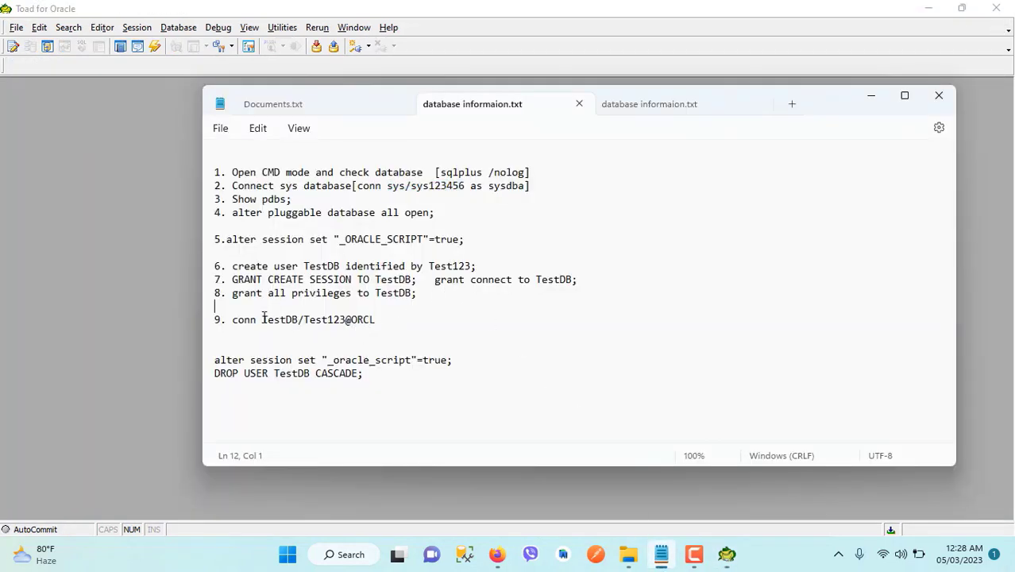
pyautogui.moveTo(263, 319); pyautogui.dragTo(377, 318)
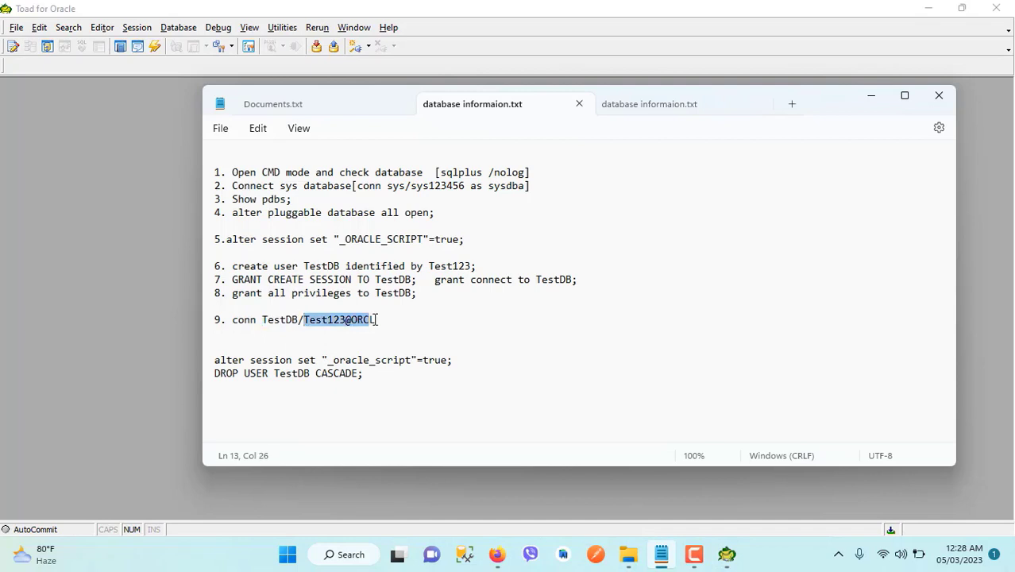
pyautogui.click(285, 331)
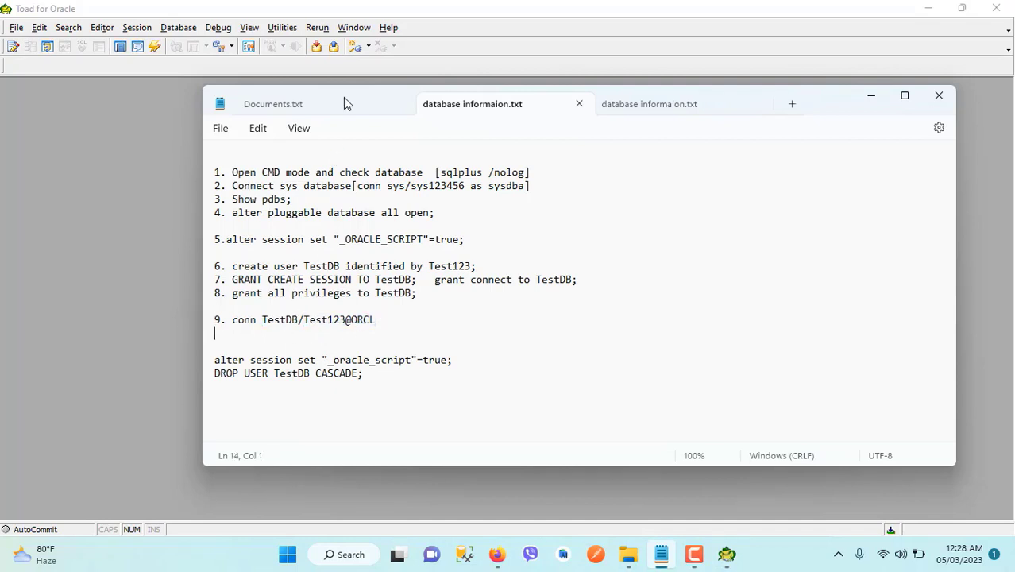
# - Start a new connection login and replace the user name with TestDB
pyautogui.click(355, 48)
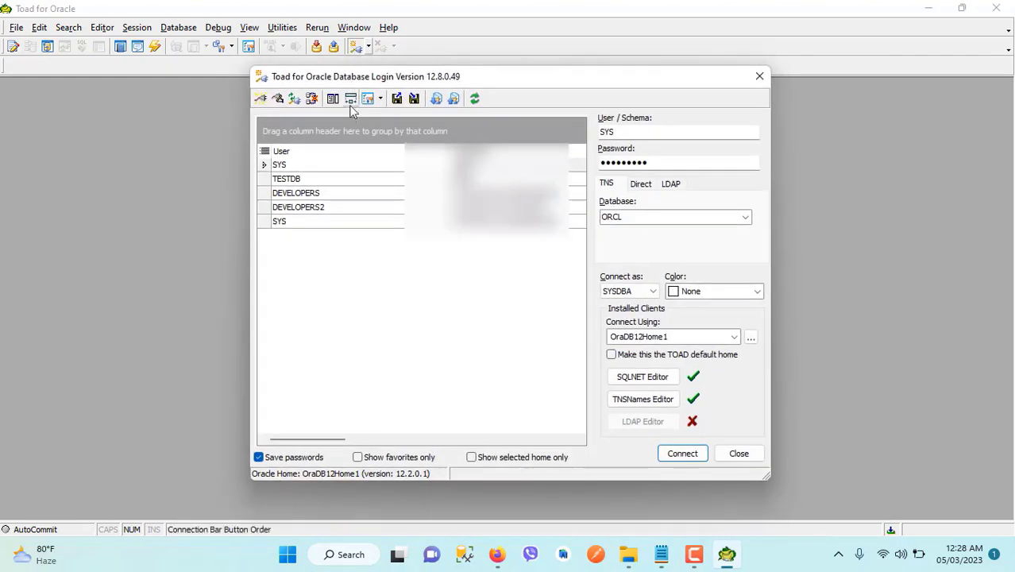
pyautogui.moveTo(640, 132); pyautogui.dragTo(592, 149)
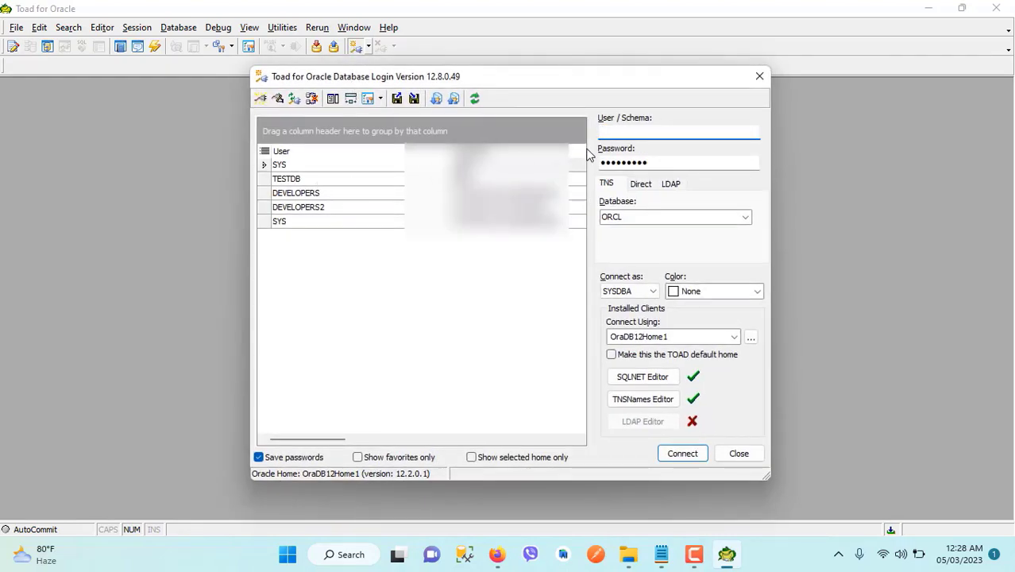
pyautogui.write('TestDB')
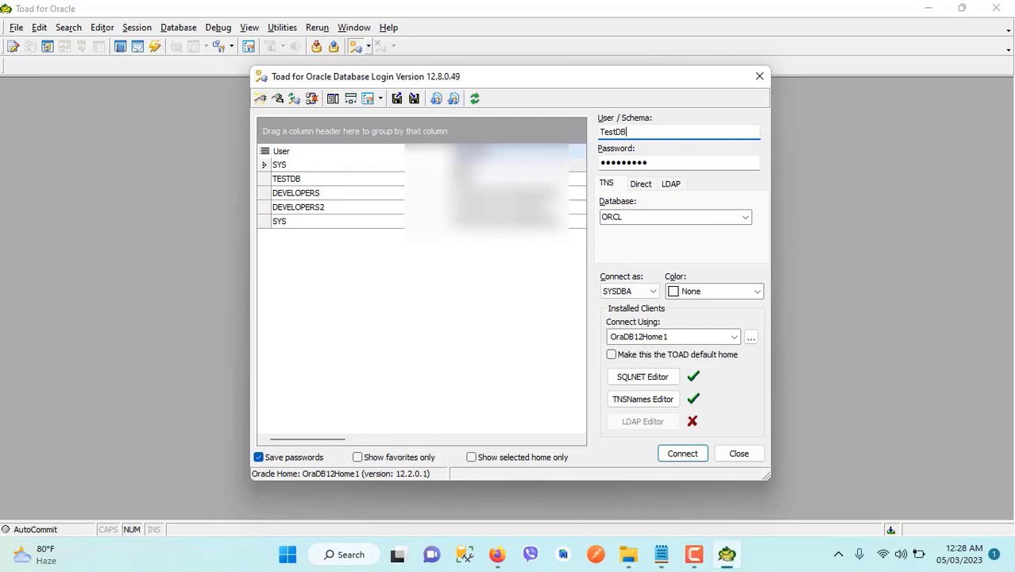
pyautogui.click(660, 554)
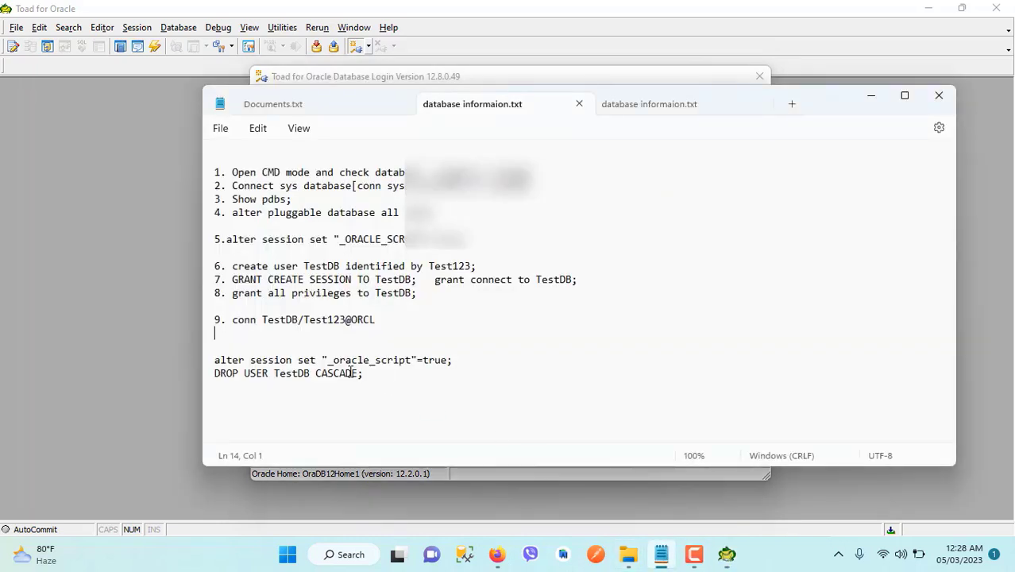
pyautogui.moveTo(263, 319); pyautogui.dragTo(301, 318)
pyautogui.click(482, 77)
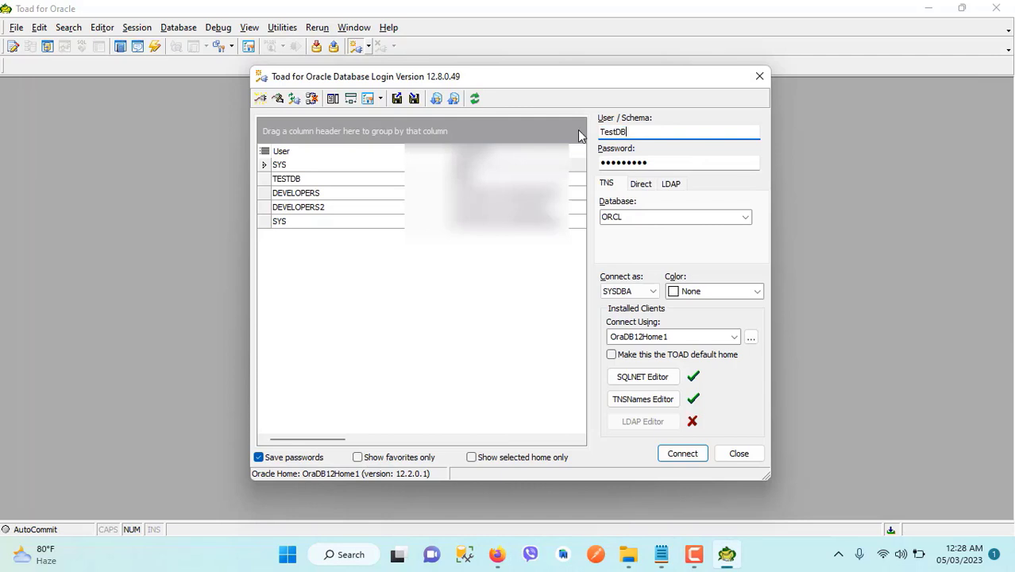
# - Copy the new user's password from line 9 of the notes
pyautogui.click(652, 564)
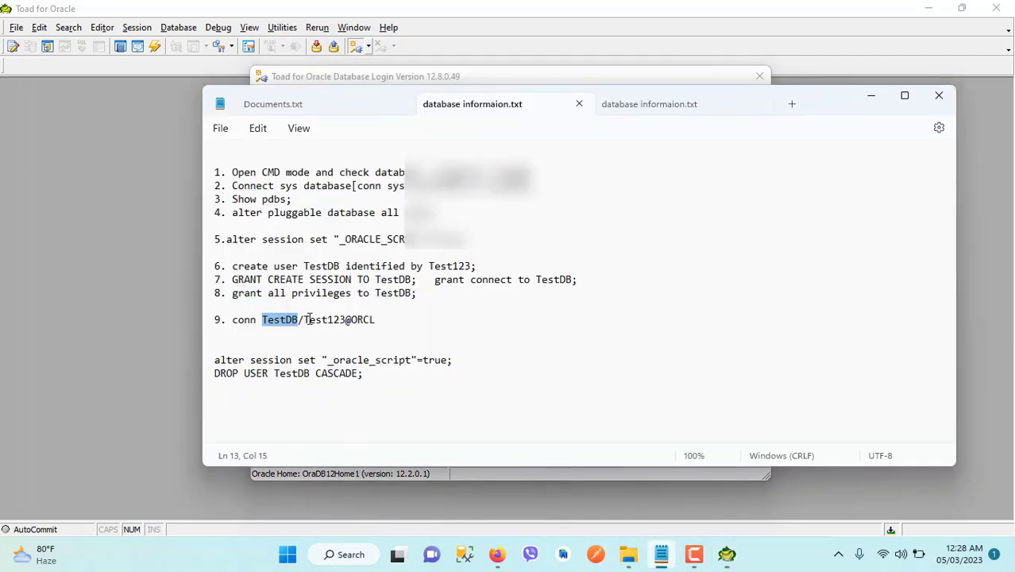
pyautogui.moveTo(303, 320); pyautogui.dragTo(343, 319)
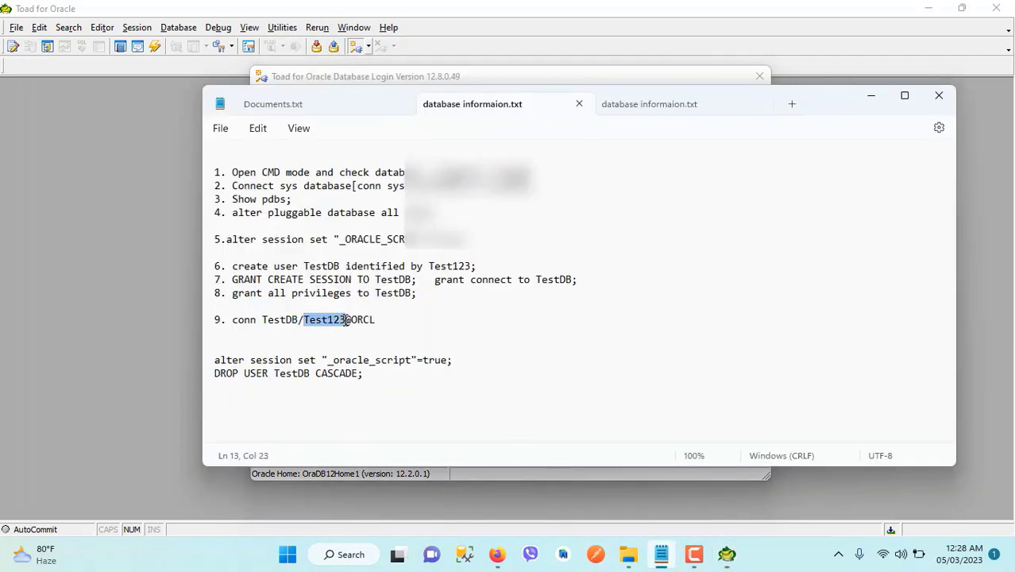
pyautogui.click(121, 170)
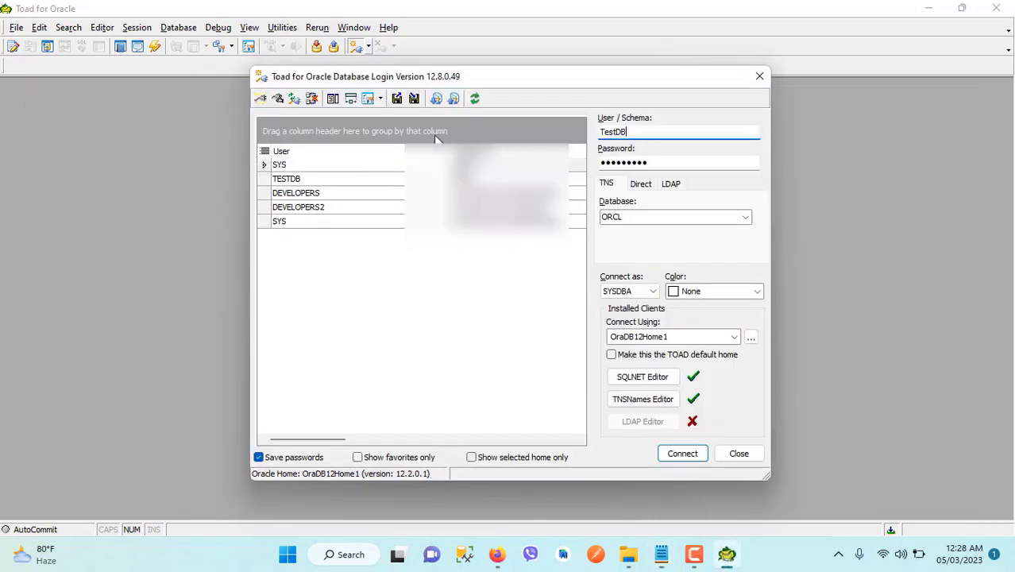
# - Paste the new user's password into the login's Password field
pyautogui.doubleClick(646, 162)
pyautogui.hotkey('ctrl', 'v')
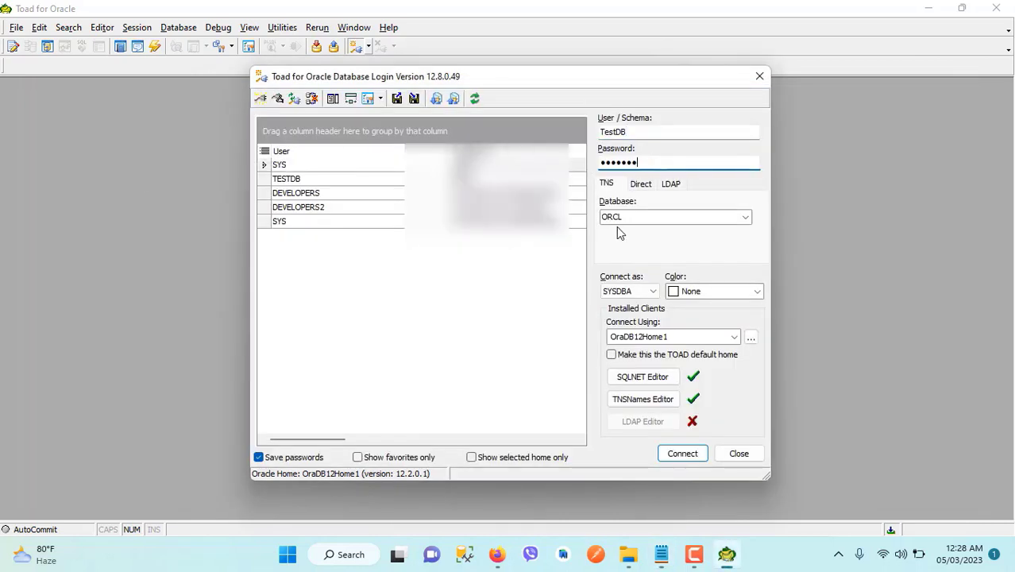
pyautogui.click(661, 555)
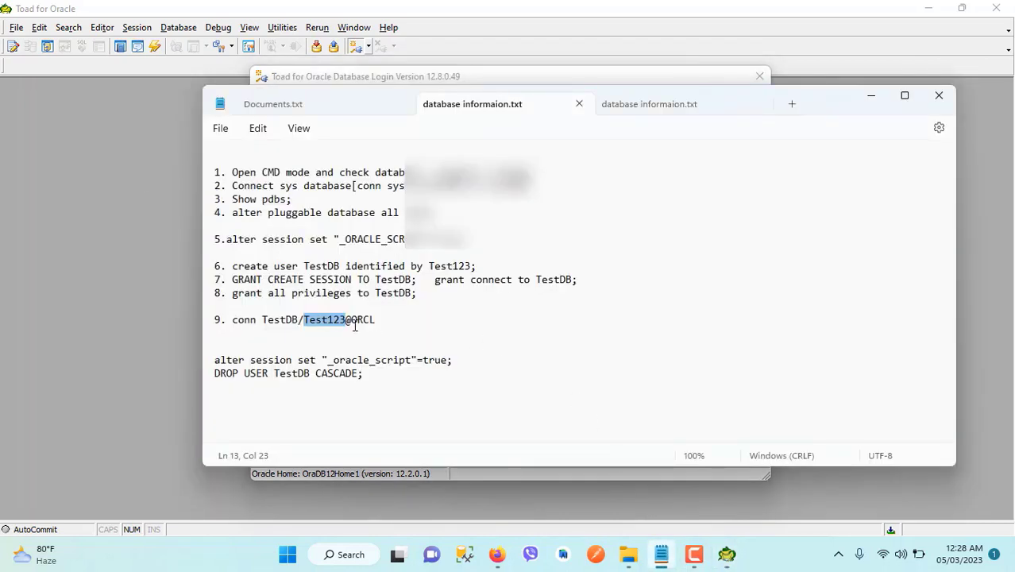
pyautogui.moveTo(389, 320); pyautogui.dragTo(205, 159)
pyautogui.click(334, 336)
pyautogui.click(130, 219)
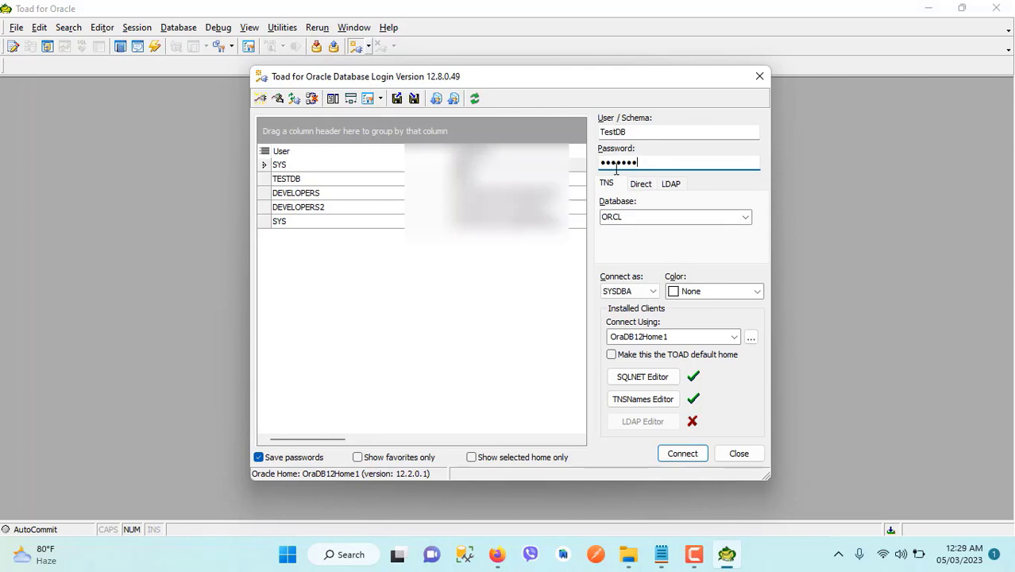
# - Check the TestDB user name against the grant all privileges step in the notes
pyautogui.doubleClick(609, 133)
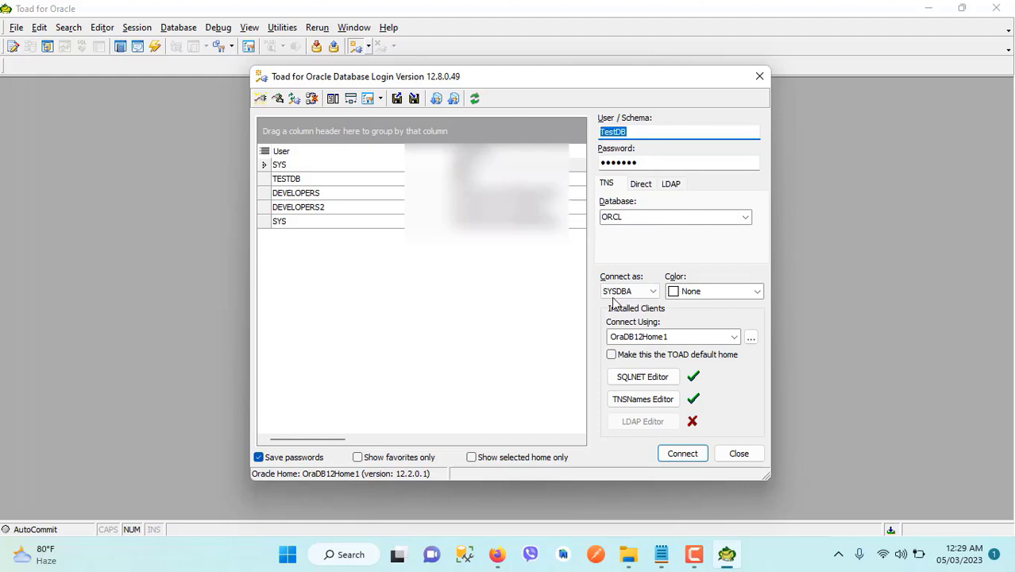
pyautogui.click(660, 554)
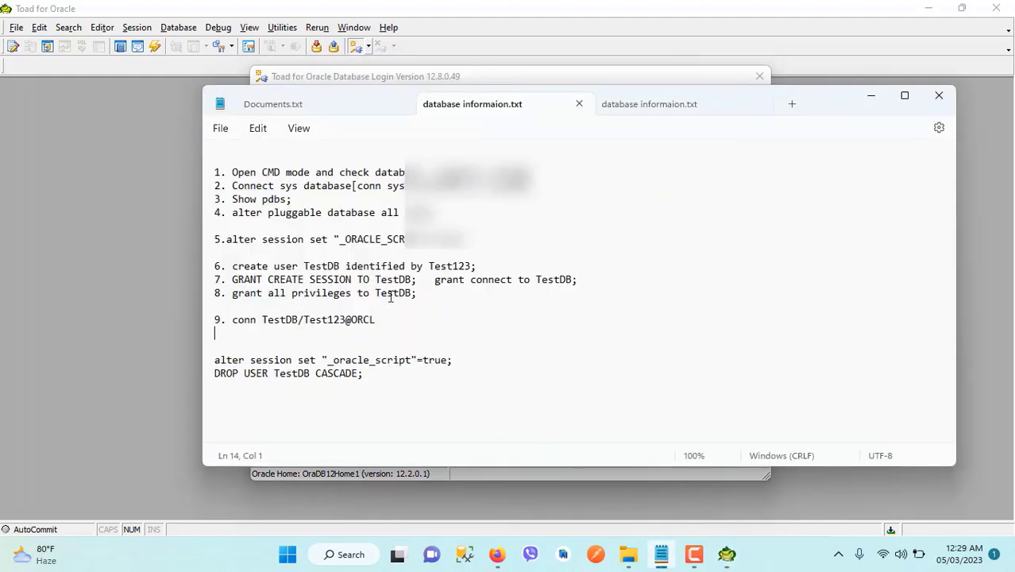
pyautogui.moveTo(420, 293); pyautogui.dragTo(220, 293)
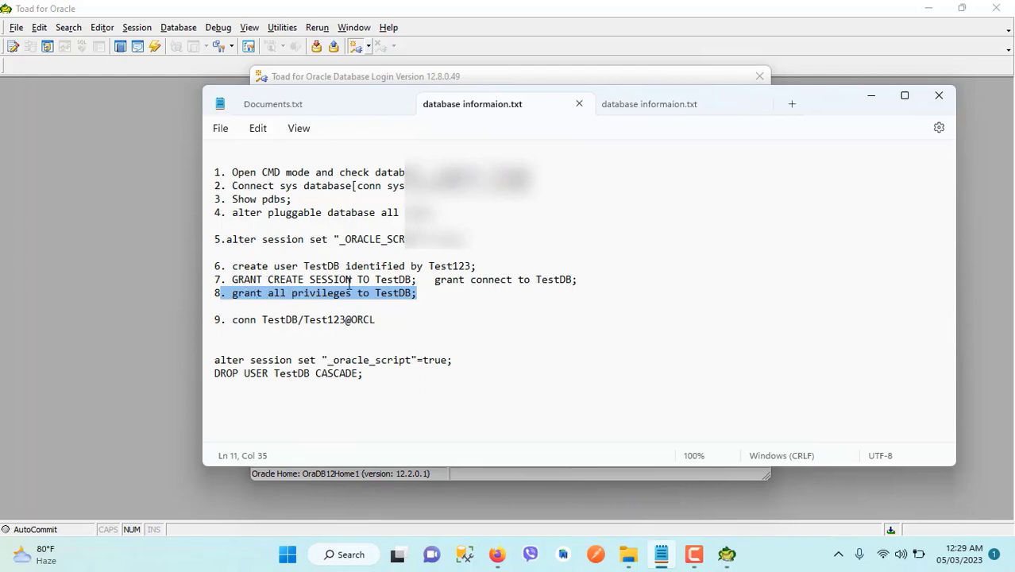
pyautogui.click(238, 297)
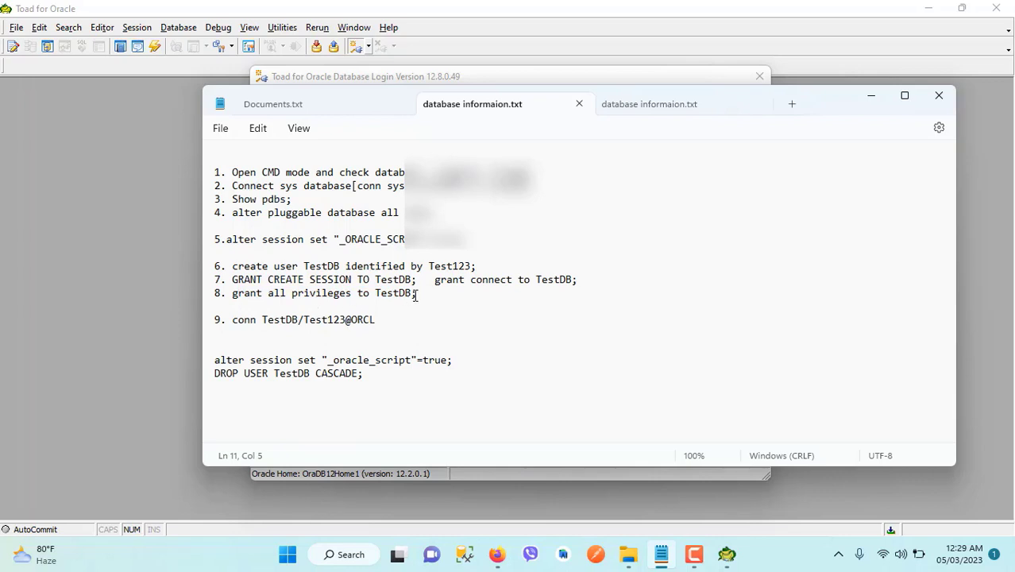
pyautogui.moveTo(424, 294); pyautogui.dragTo(230, 294)
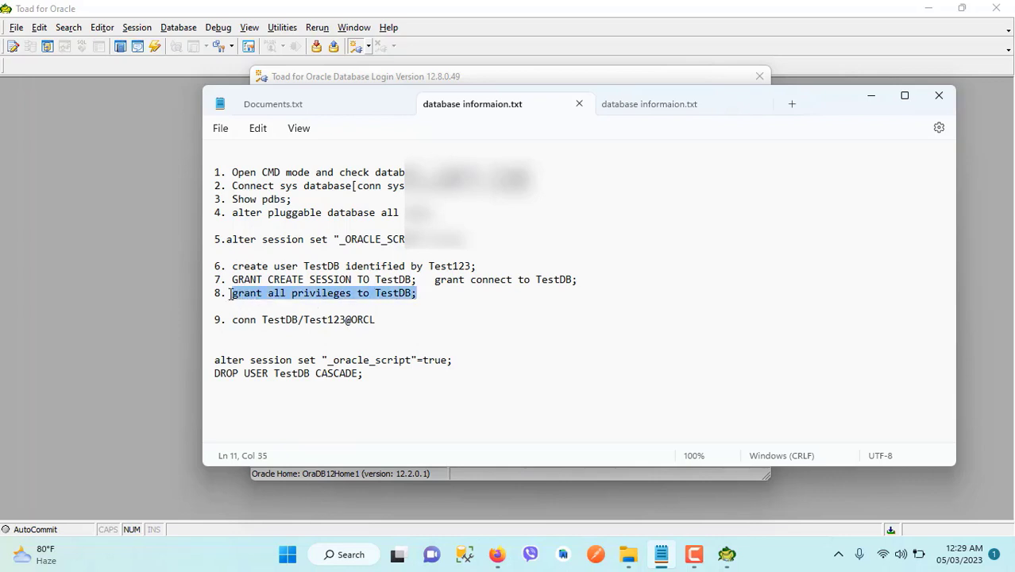
pyautogui.click(112, 185)
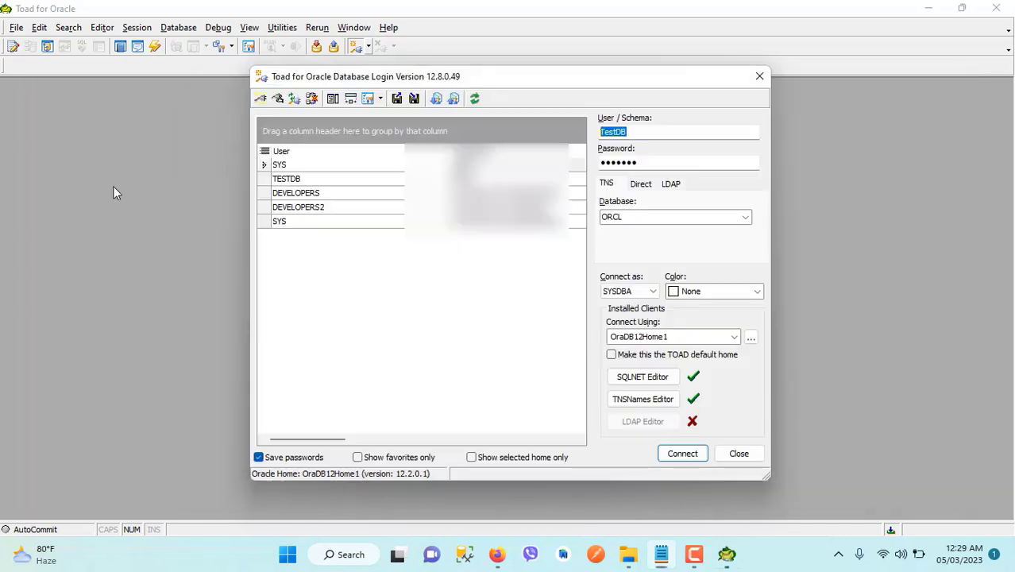
pyautogui.click(630, 291)
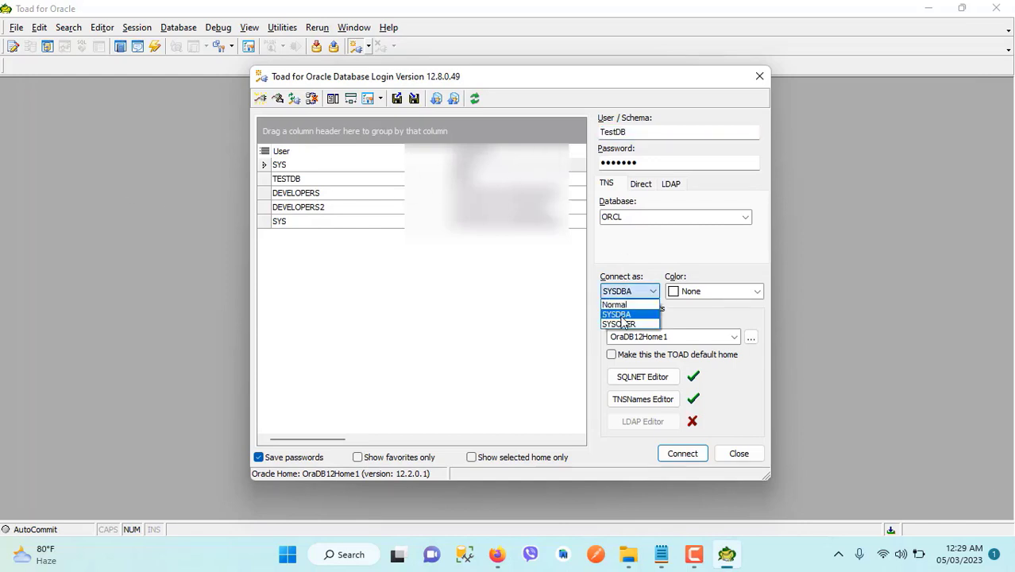
# - Keep the SYSDBA role and connect to ORCL as TESTDB
pyautogui.click(624, 312)
pyautogui.click(683, 453)
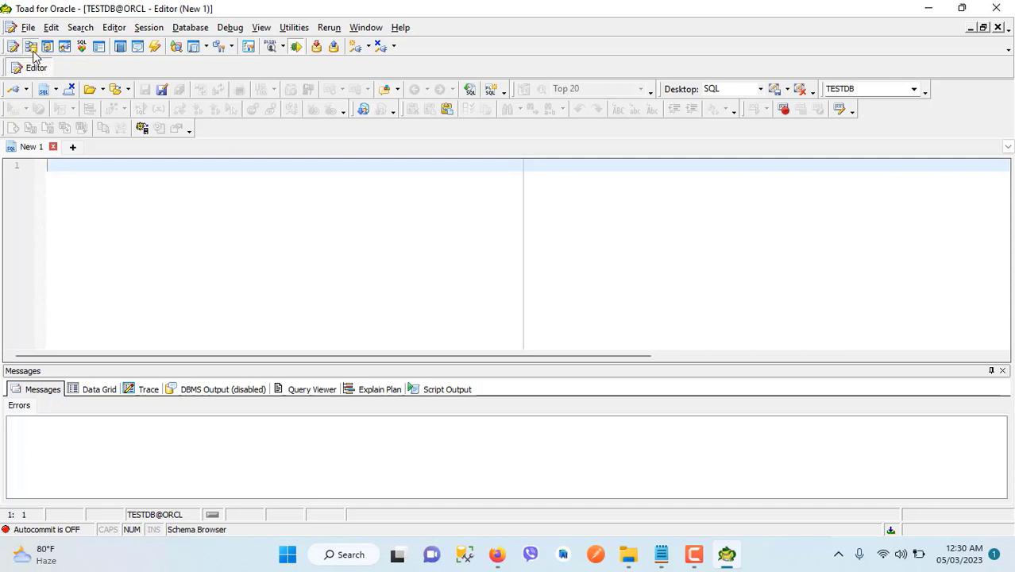
# - Open the Schema Browser for TESTDB and list the Tables object type
pyautogui.click(34, 54)
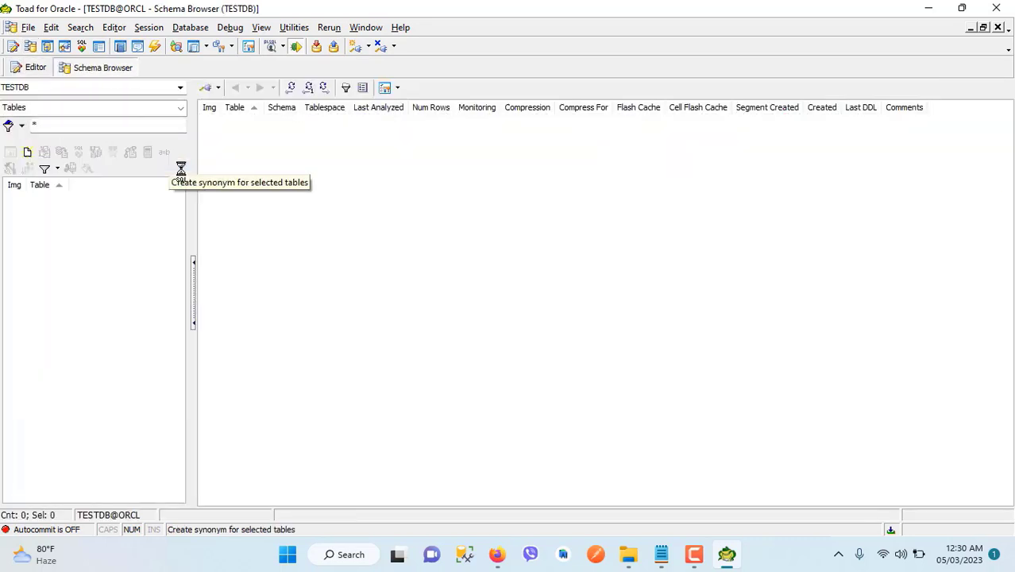
pyautogui.click(85, 109)
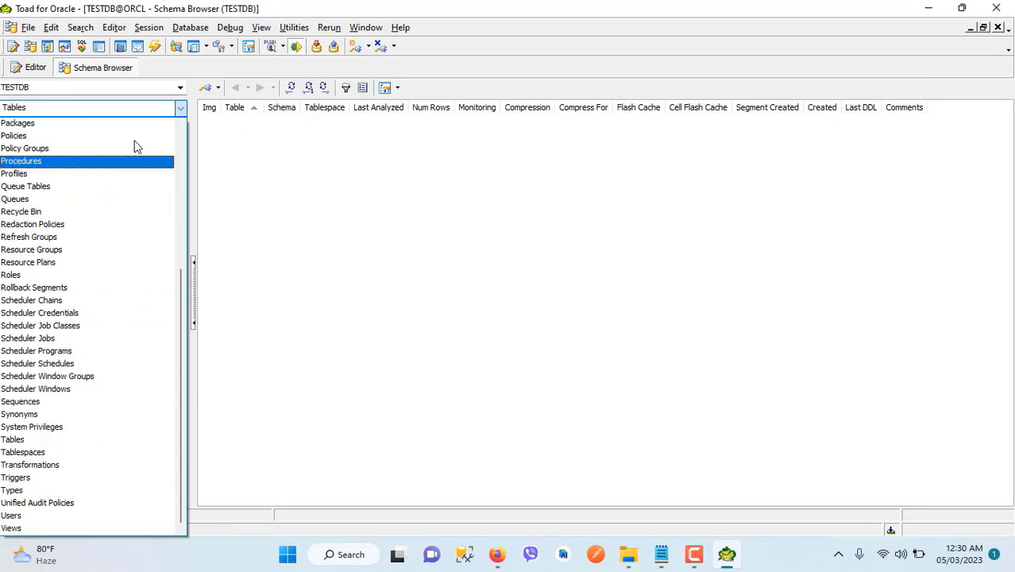
pyautogui.click(74, 440)
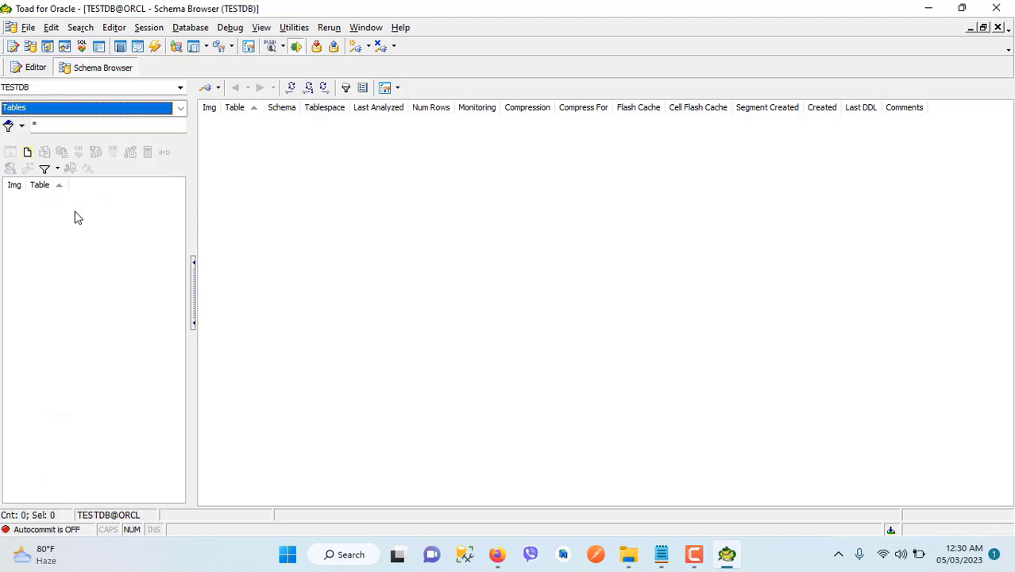